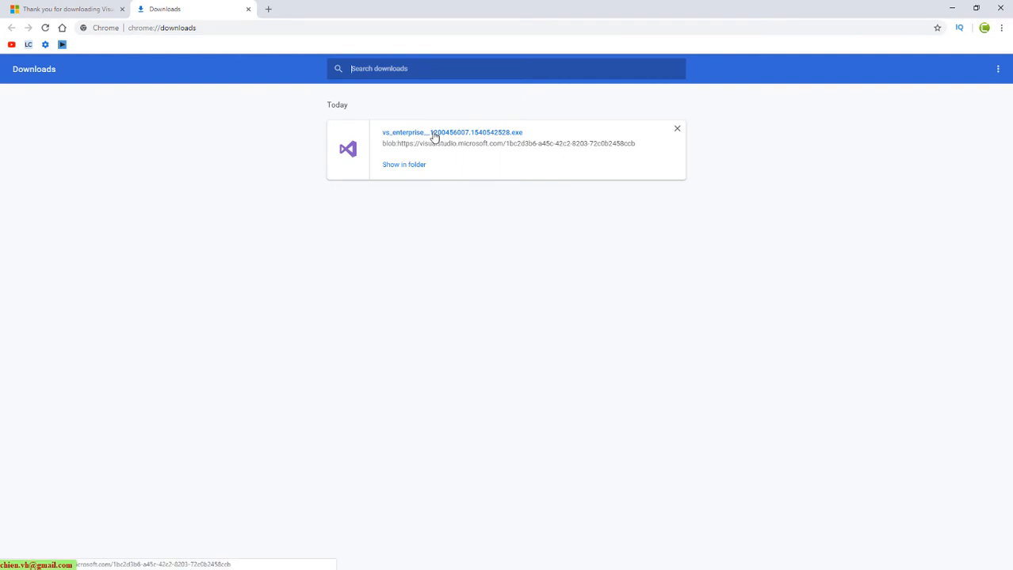
Run the downloaded Visual Studio Enterprise installer, allow it past the security warning and continue with its setup.
left_click(435, 133)
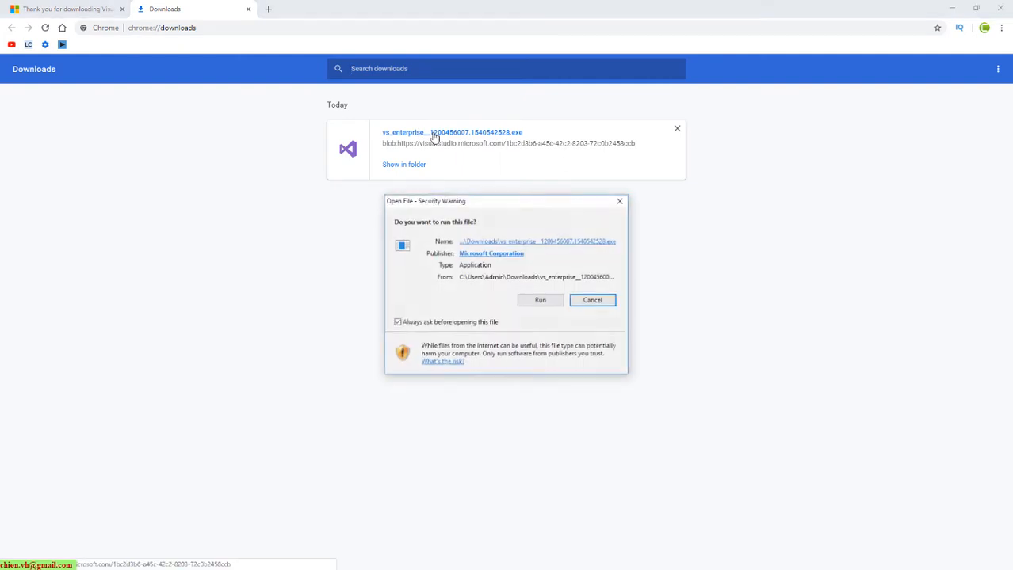
left_click(539, 300)
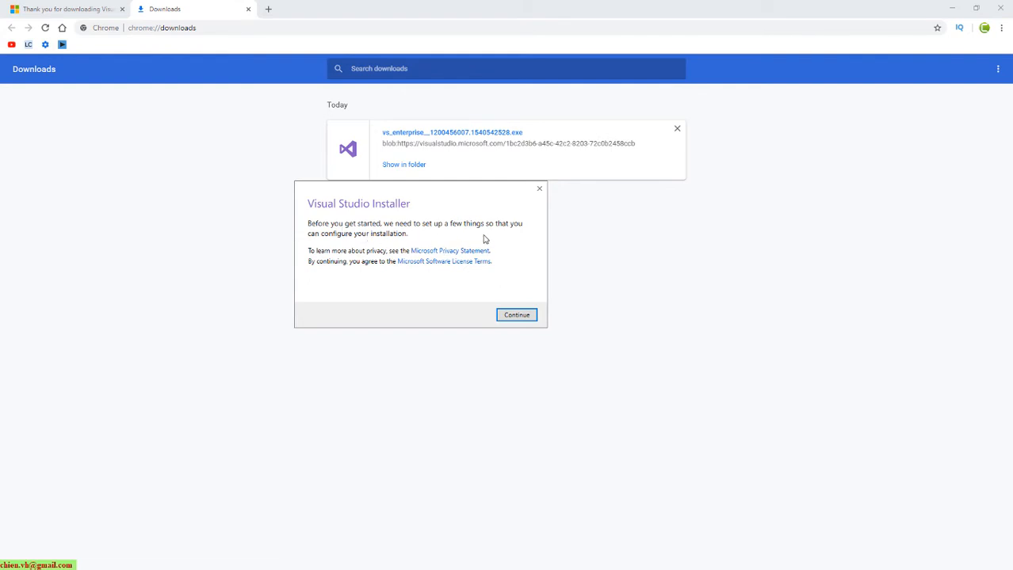
left_click(522, 317)
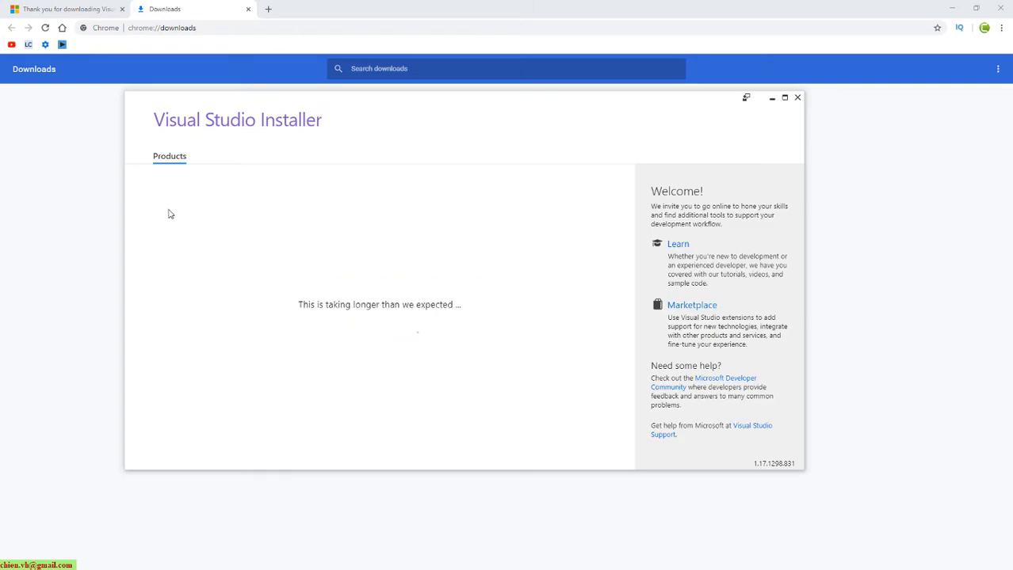
Close the browser's Downloads page, switch back to Visual Studio Installer and maximize it.
left_click(249, 11)
left_click(249, 11)
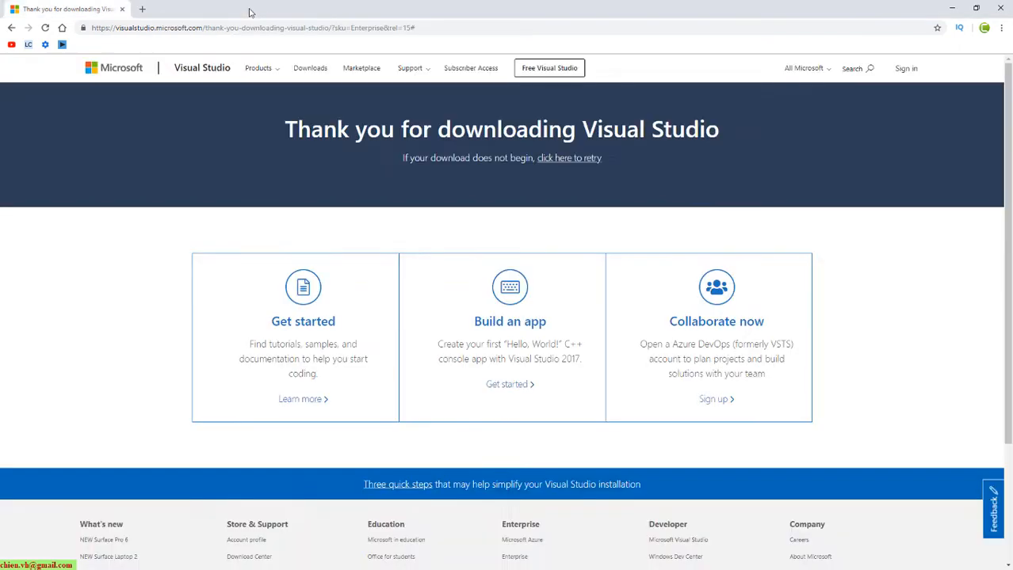
key("alt+Tab")
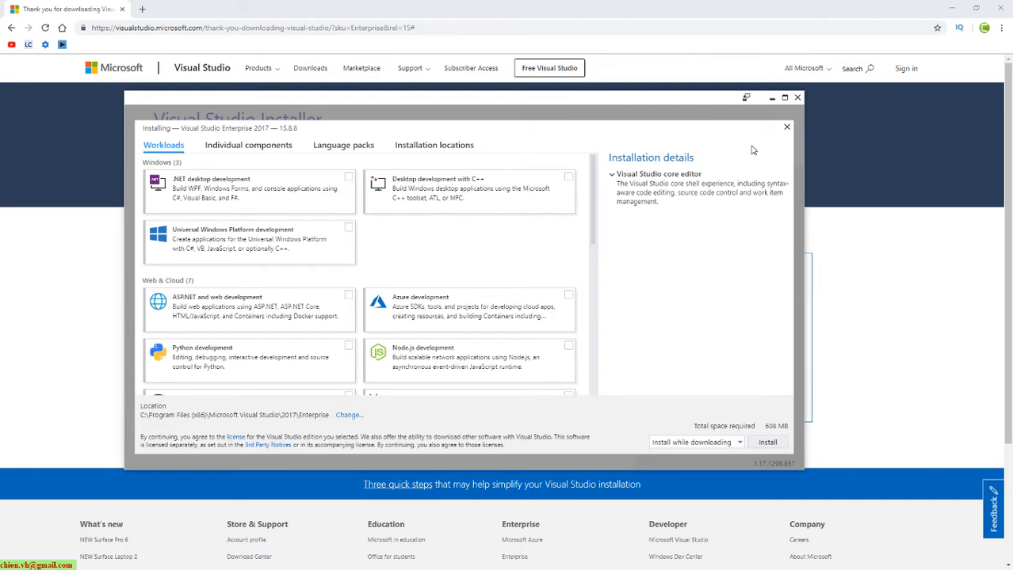
left_click(785, 97)
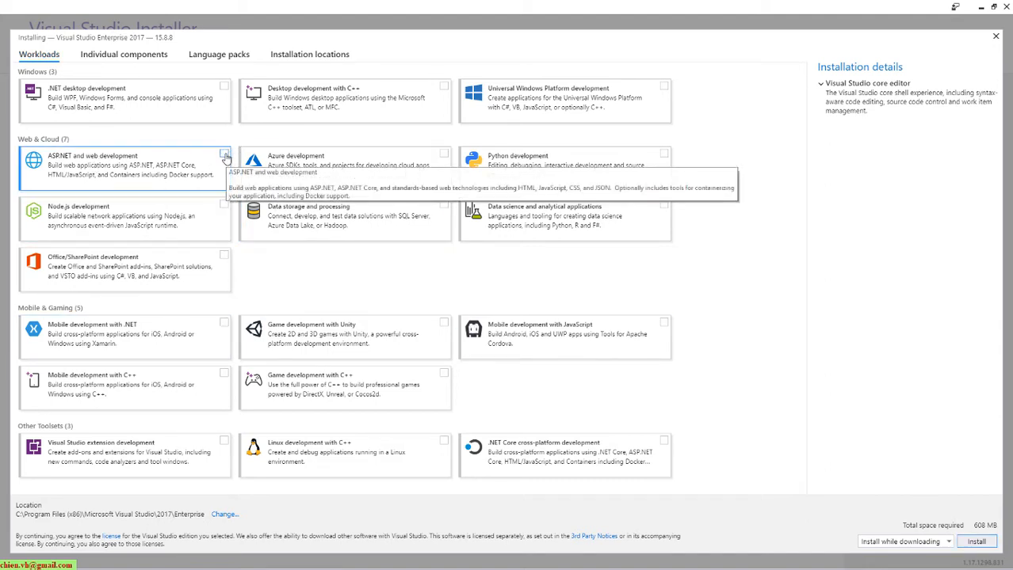
Select the .NET desktop development workload and add its optional SQL Server Express 2016 LocalDB and Windows Communication Foundation components.
left_click(224, 89)
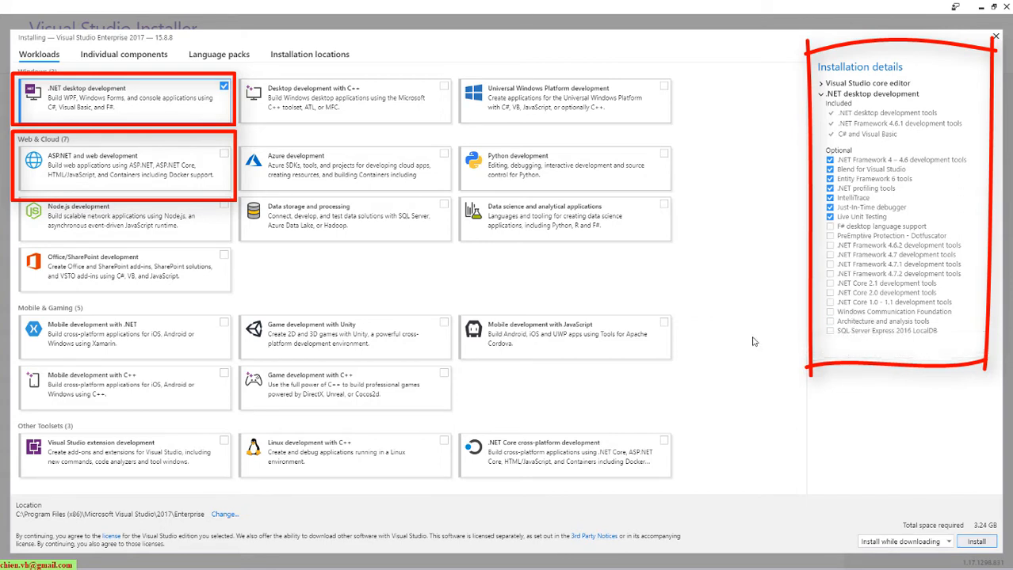
left_click(829, 330)
left_click(829, 312)
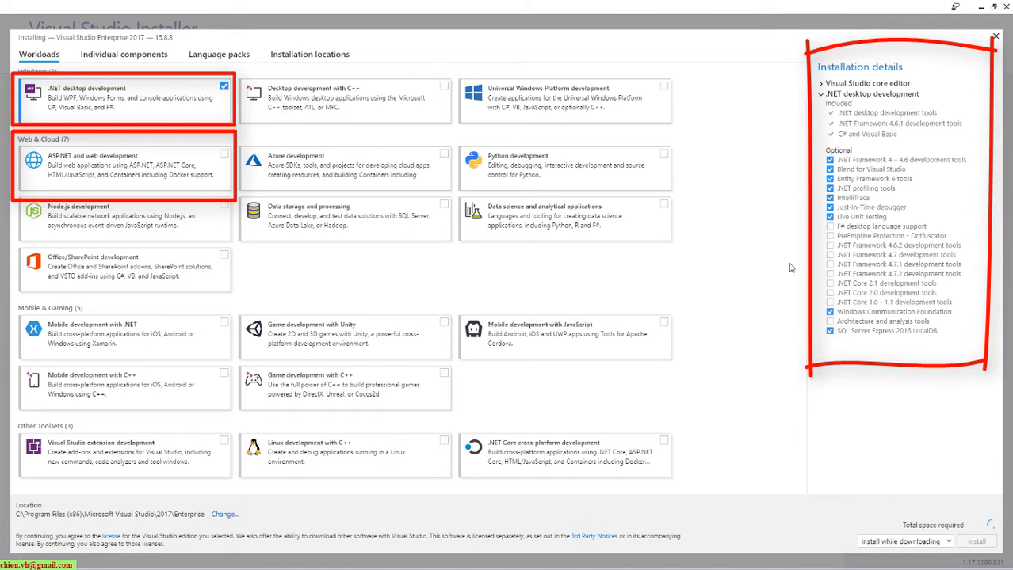
Select the ASP.NET and web development workload and include all of its optional components, from ASP.NET MVC 4 to Web performance and load testing tools.
left_click(224, 155)
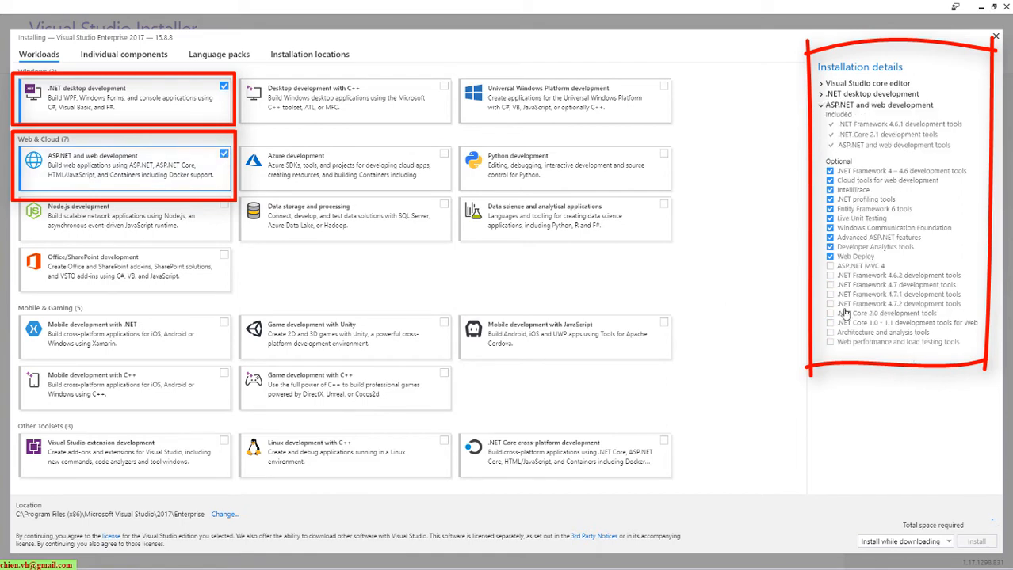
left_click(830, 266)
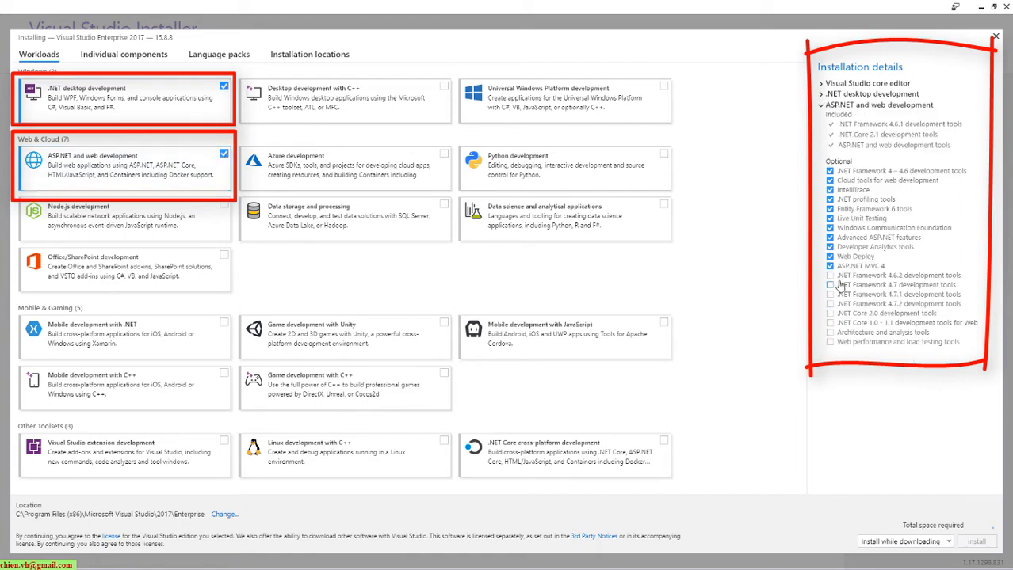
left_click(830, 276)
left_click(830, 286)
left_click(829, 295)
left_click(830, 304)
left_click(830, 323)
left_click(829, 314)
left_click(829, 333)
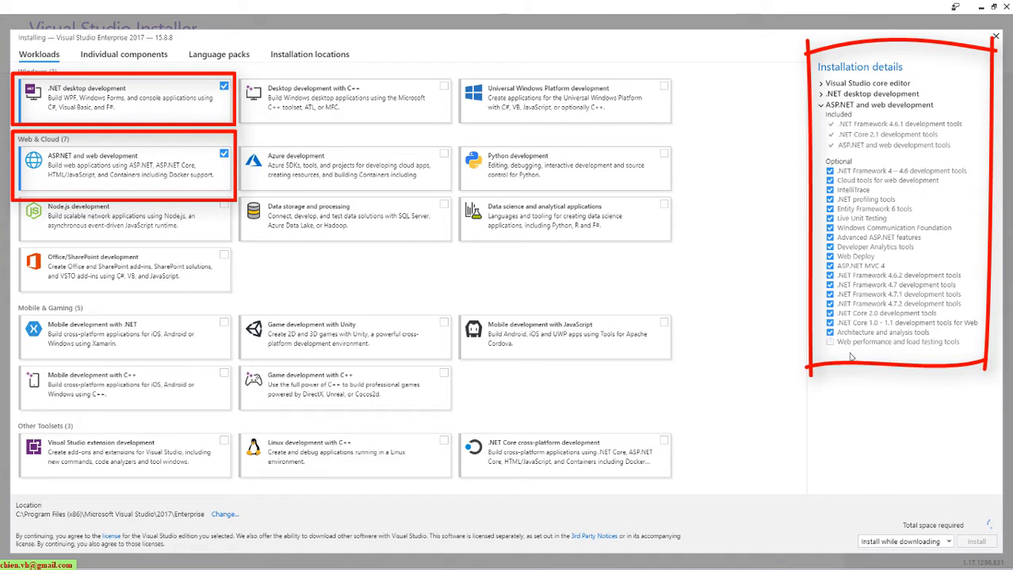
left_click(830, 343)
Start installing Visual Studio Enterprise 2017 with the Install while downloading option.
left_click(948, 543)
left_click(946, 552)
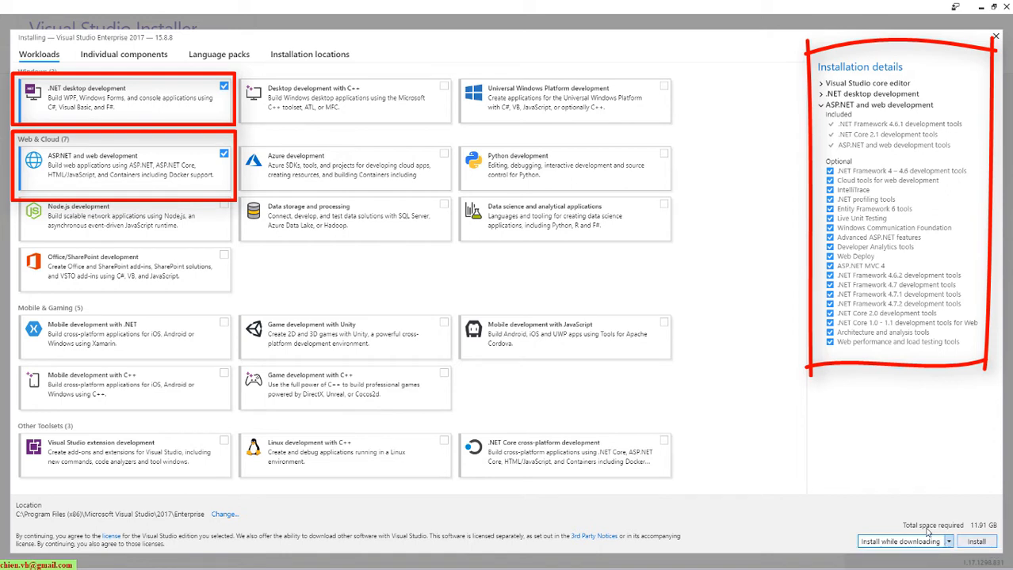
left_click(976, 543)
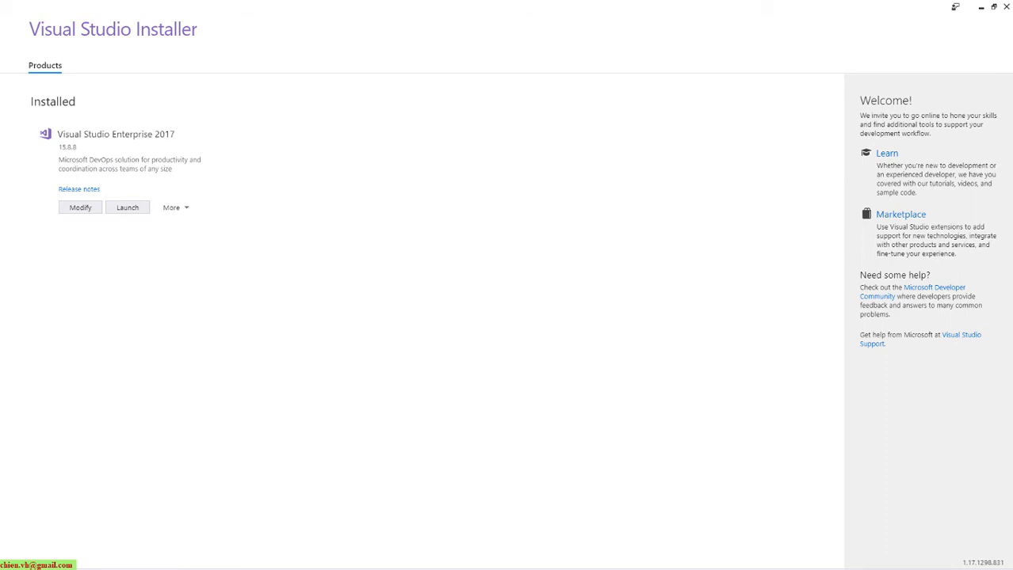
Reposition the Visual Studio welcome window and skip signing in for now.
left_click_drag(318, 72, 339, 64)
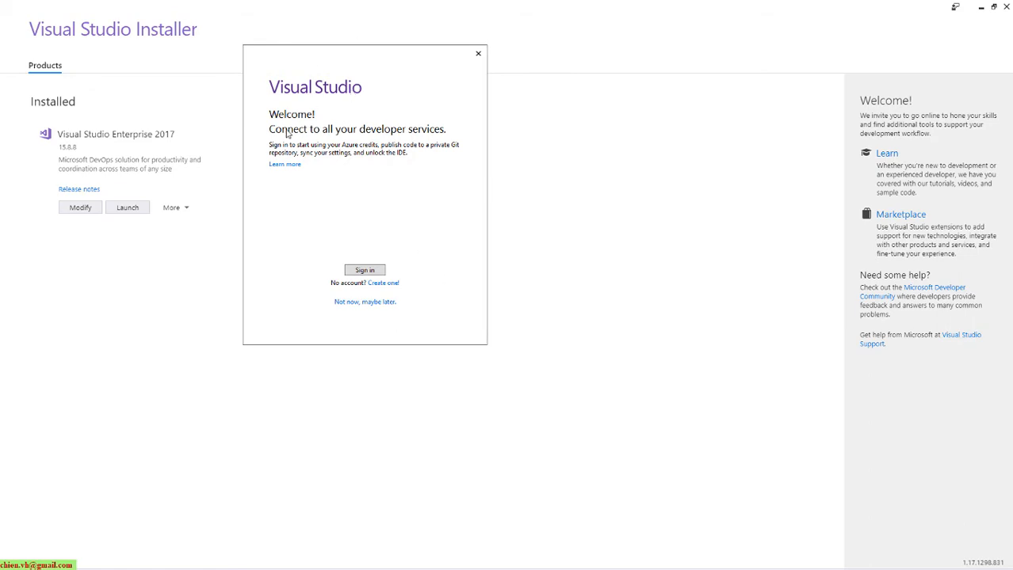
left_click_drag(304, 133, 326, 136)
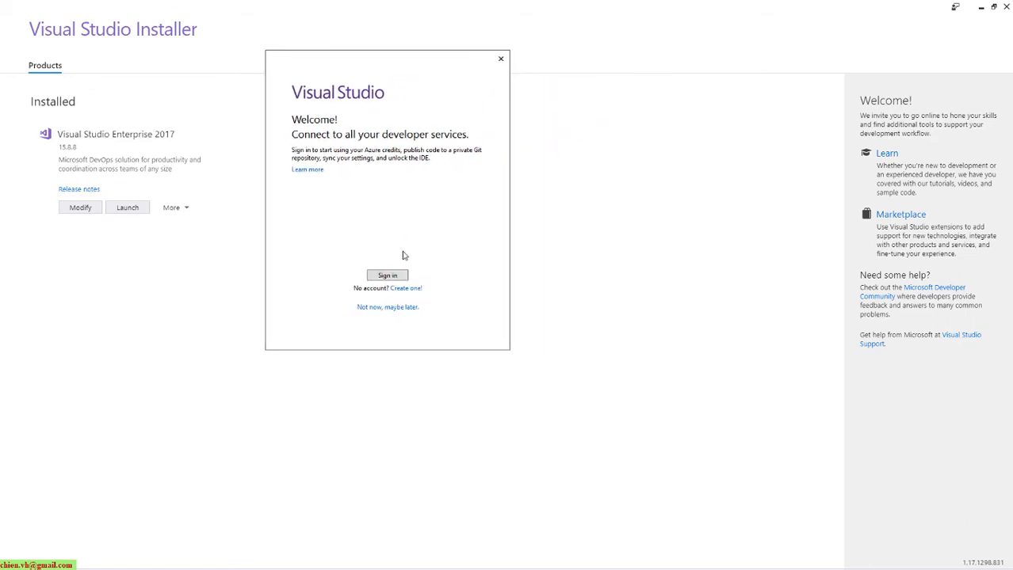
left_click(386, 309)
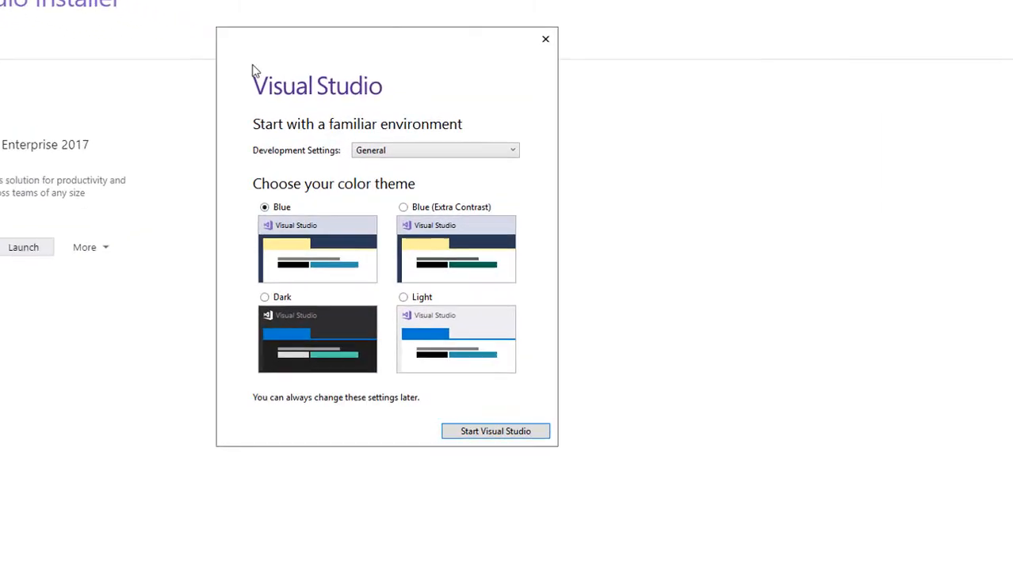
Set the development settings to Visual C# and the color theme to Dark, and start Visual Studio.
left_click(410, 140)
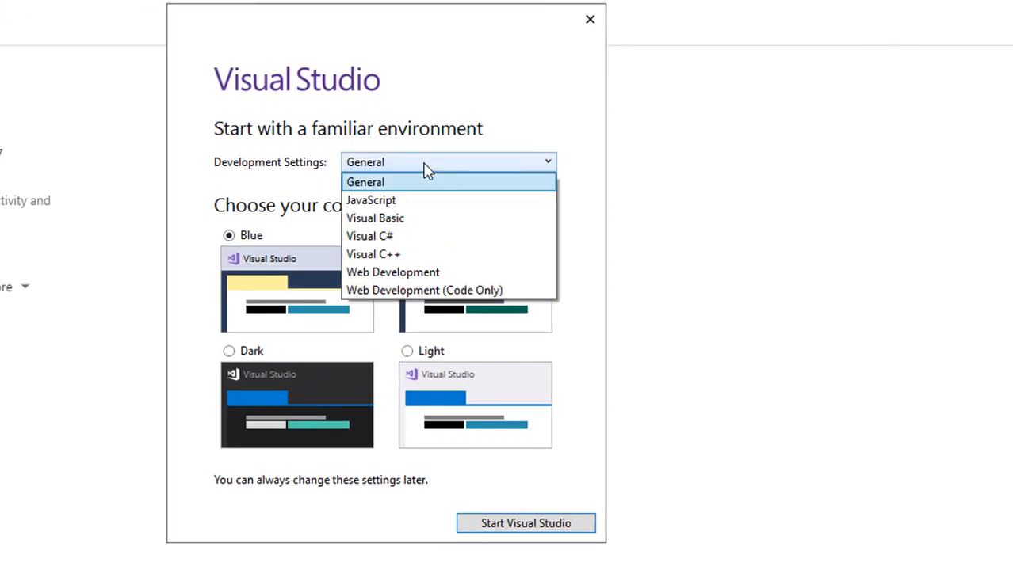
left_click(399, 238)
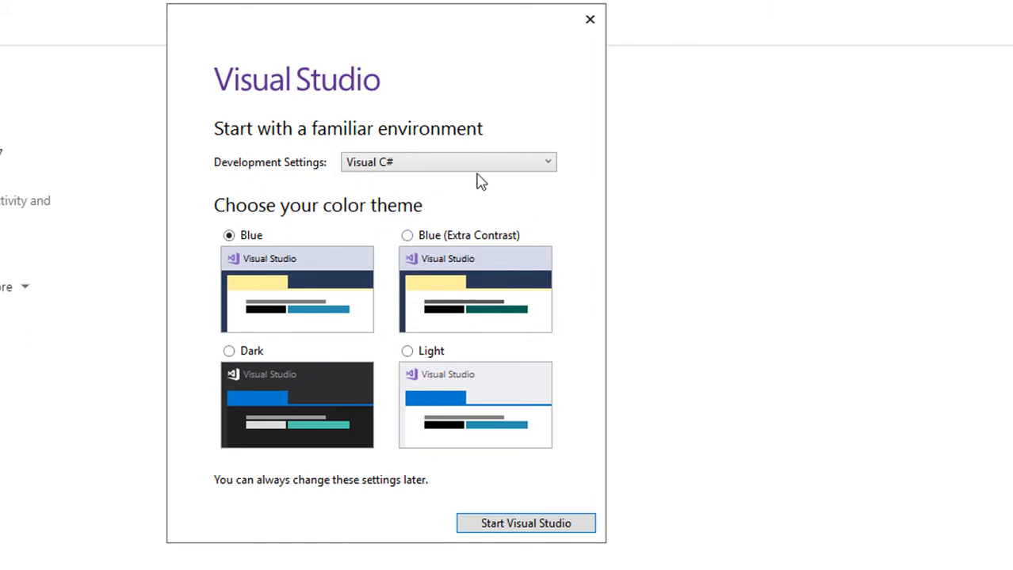
left_click(422, 164)
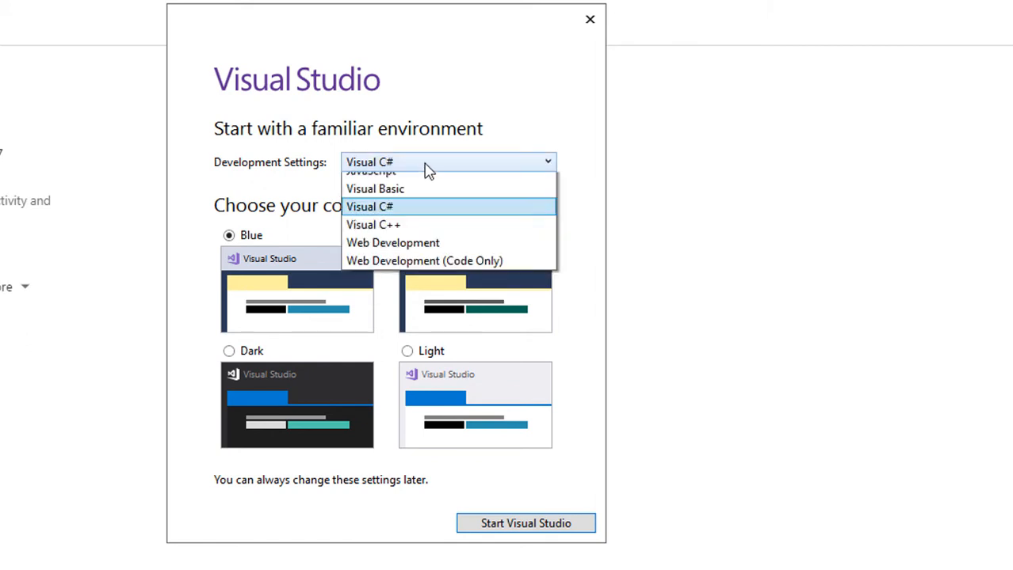
left_click(472, 67)
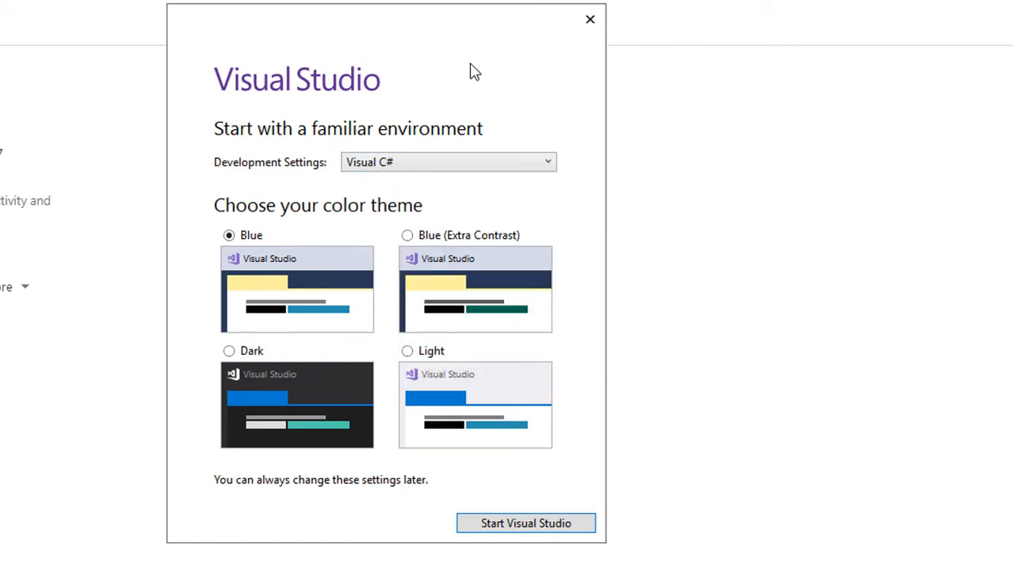
left_click(229, 351)
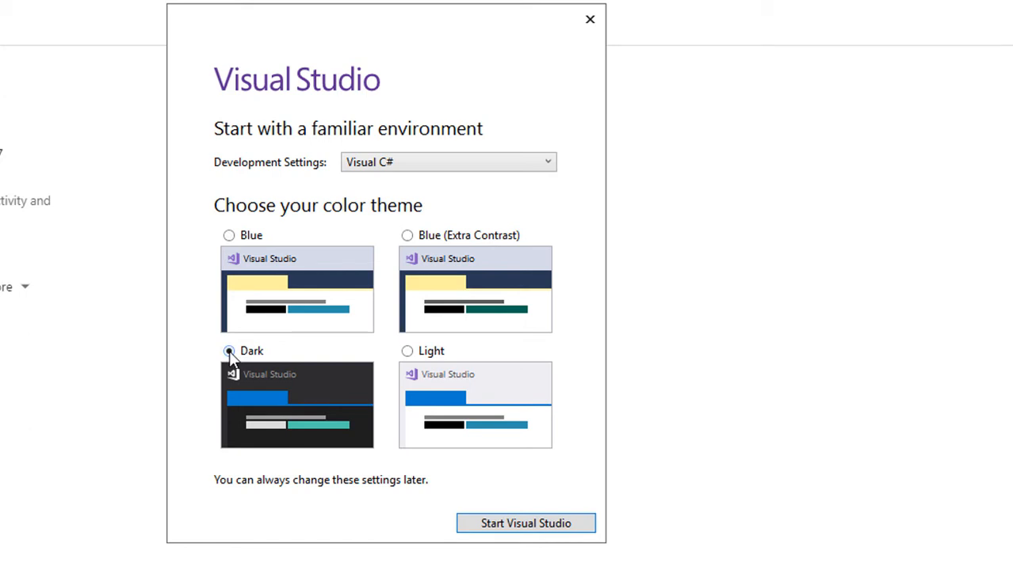
left_click(521, 528)
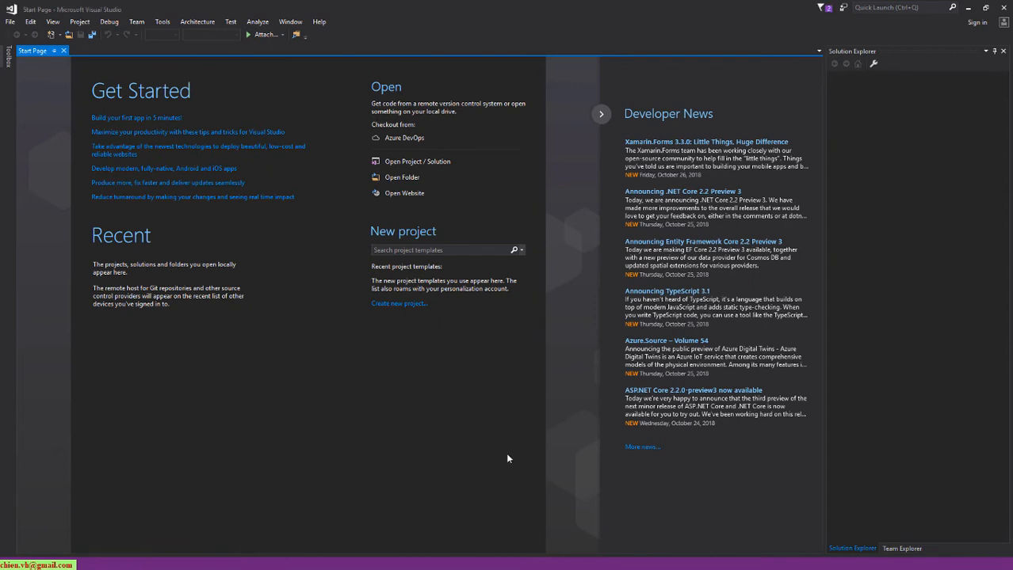
Make the Solution Explorer pane slightly narrower.
left_click_drag(825, 209, 872, 229)
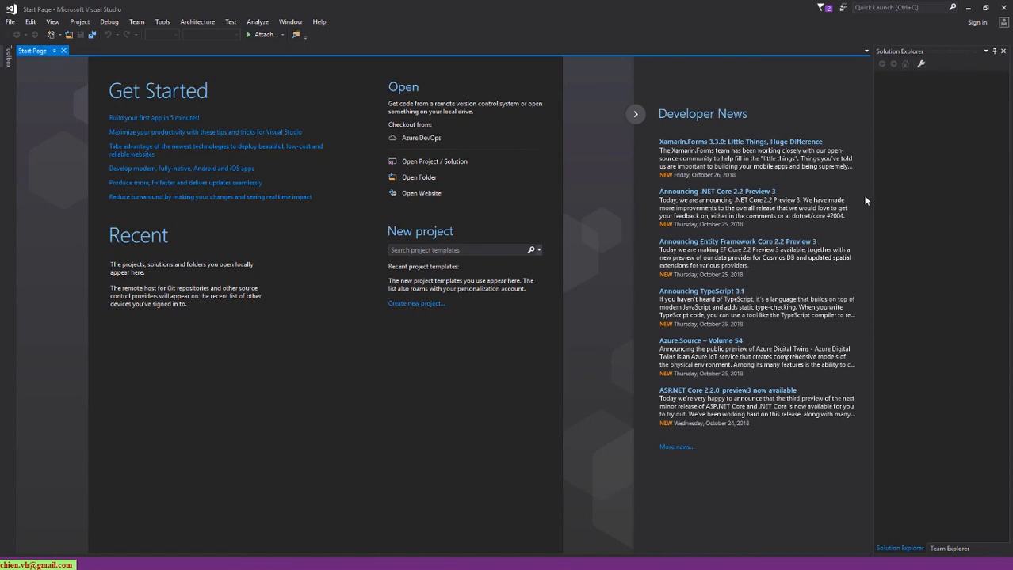
left_click_drag(872, 172, 835, 172)
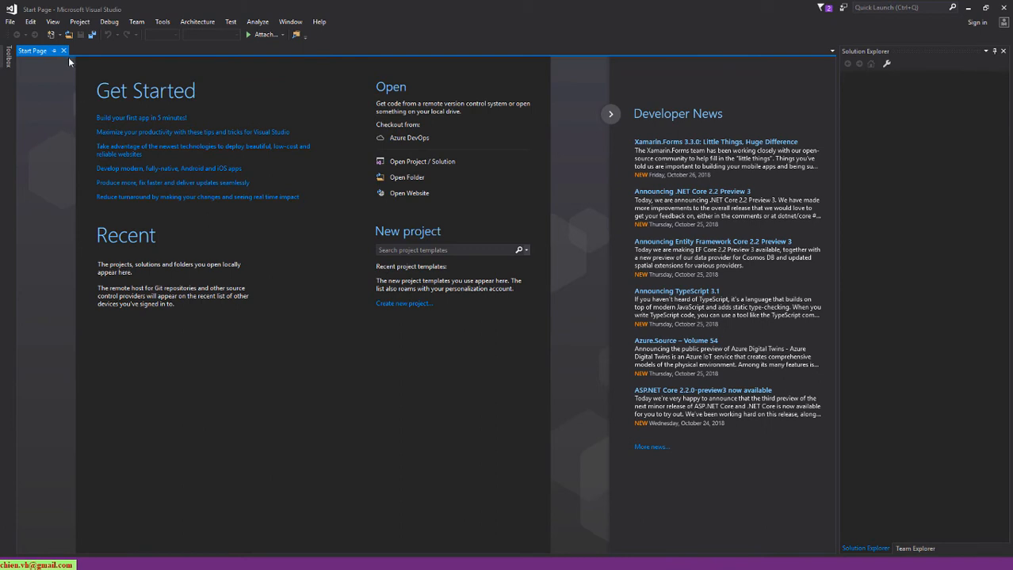
Begin a new Visual C# project using the ASP.NET Web Application (.NET Framework) template.
left_click(11, 22)
mouse_move(64, 36)
left_click(217, 37)
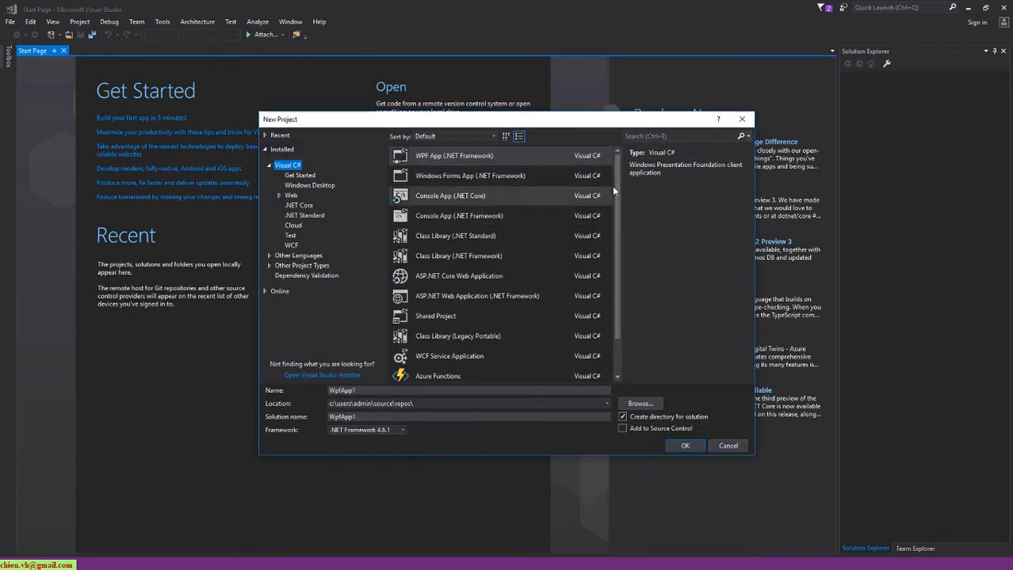
left_click_drag(619, 202, 621, 246)
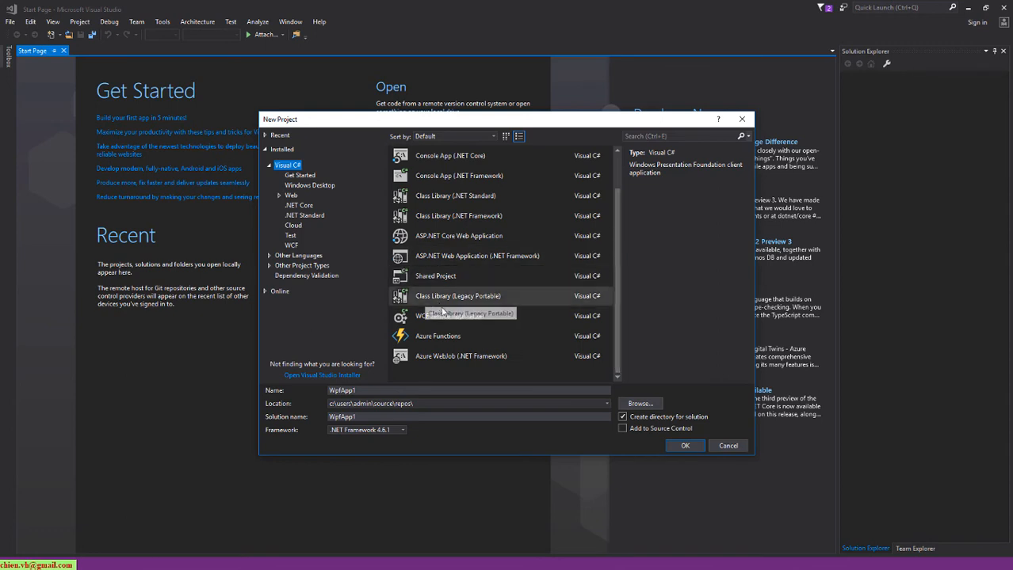
left_click(460, 257)
left_click(413, 391)
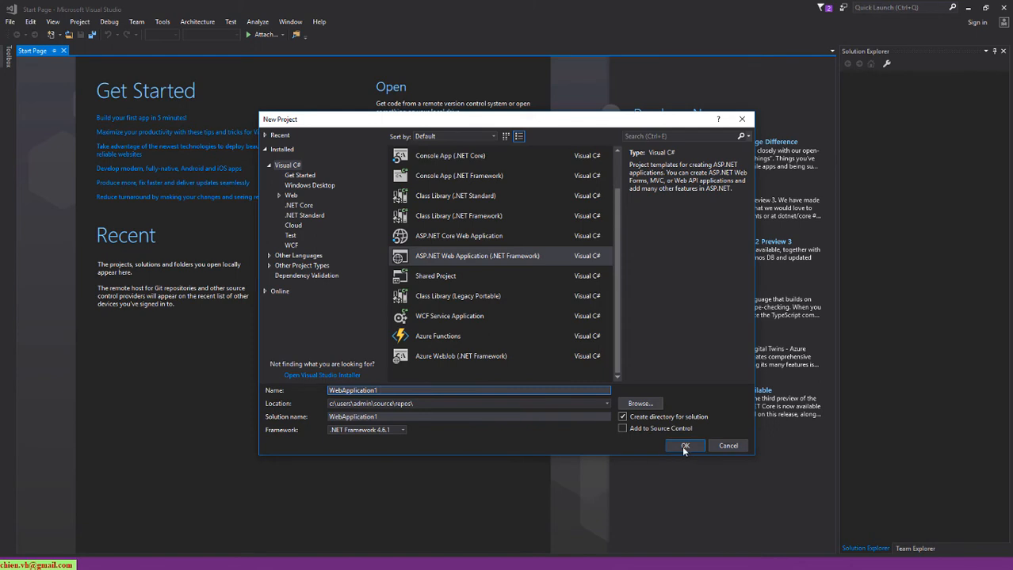
Create the web application targeting .NET Framework 4.6.1 with the Empty template.
left_click(371, 431)
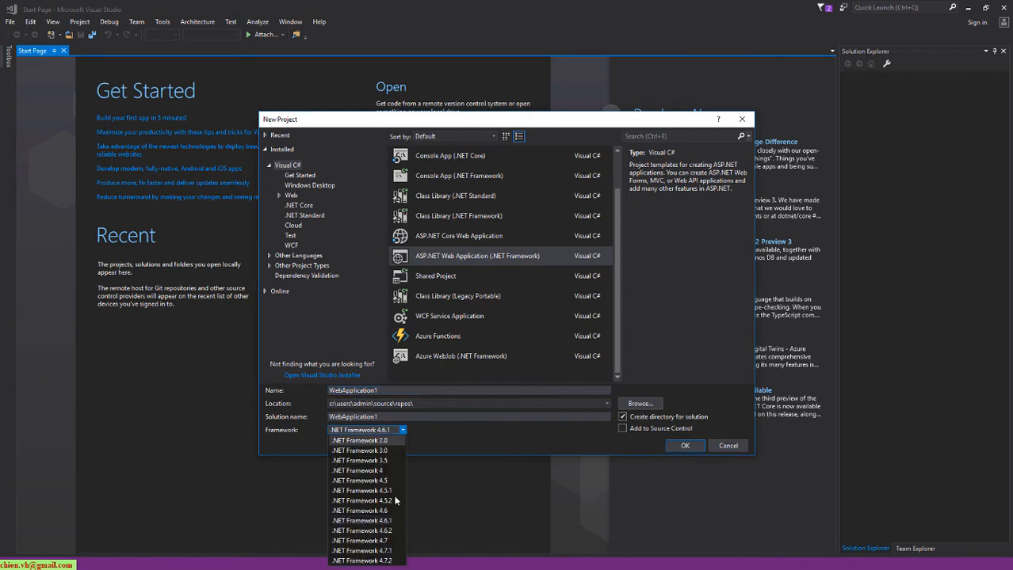
left_click(361, 541)
left_click(683, 446)
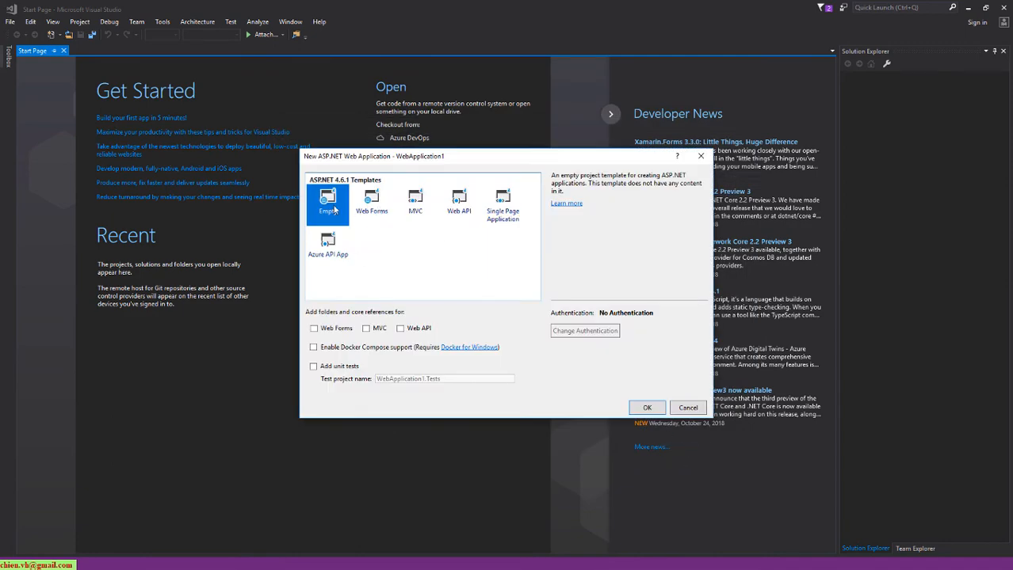
left_click(647, 407)
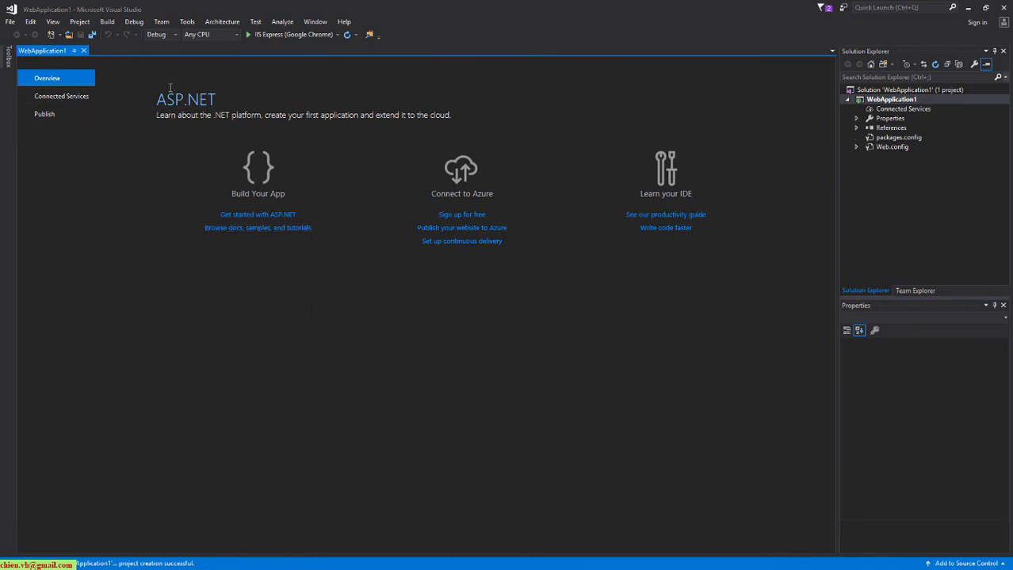
Add a new HTML Page named index to the WebApplication1 project.
left_click(905, 101)
right_click(906, 100)
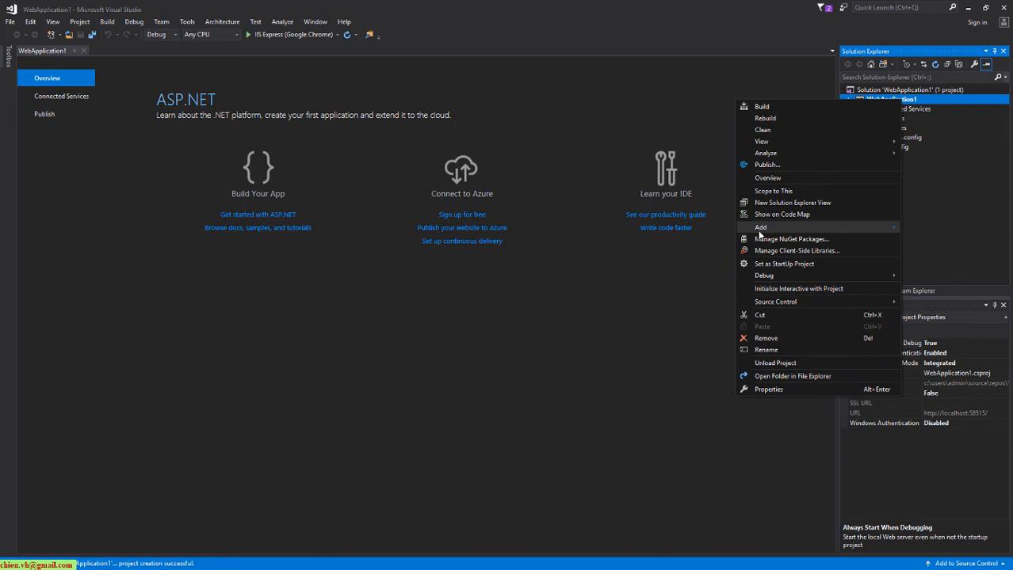
mouse_move(853, 234)
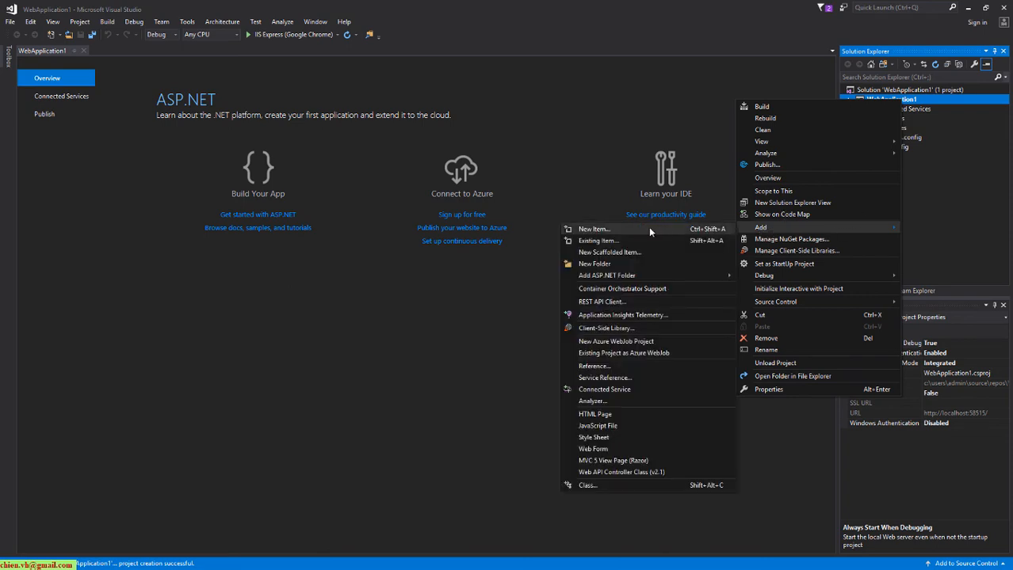
left_click(621, 230)
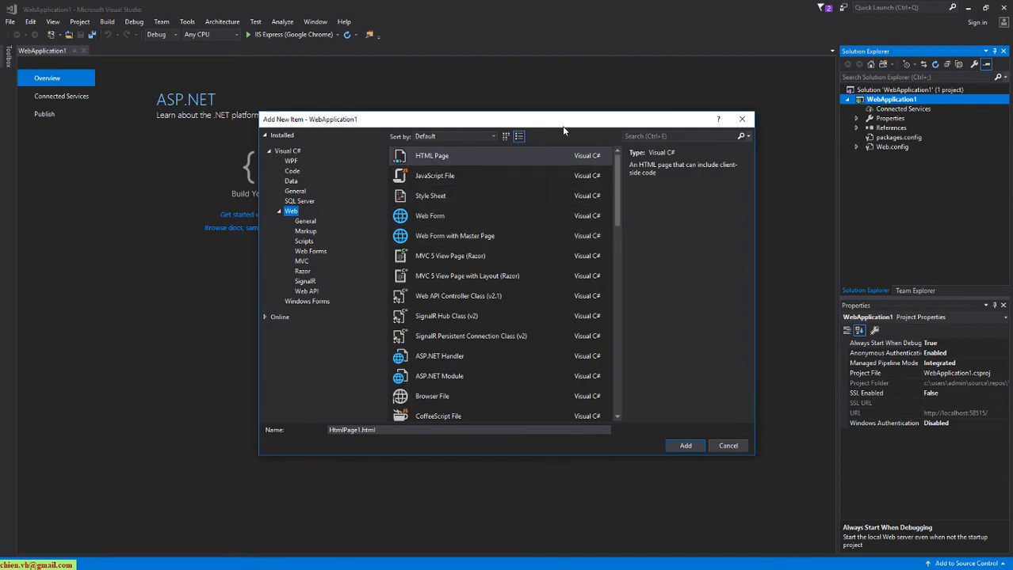
left_click(392, 140)
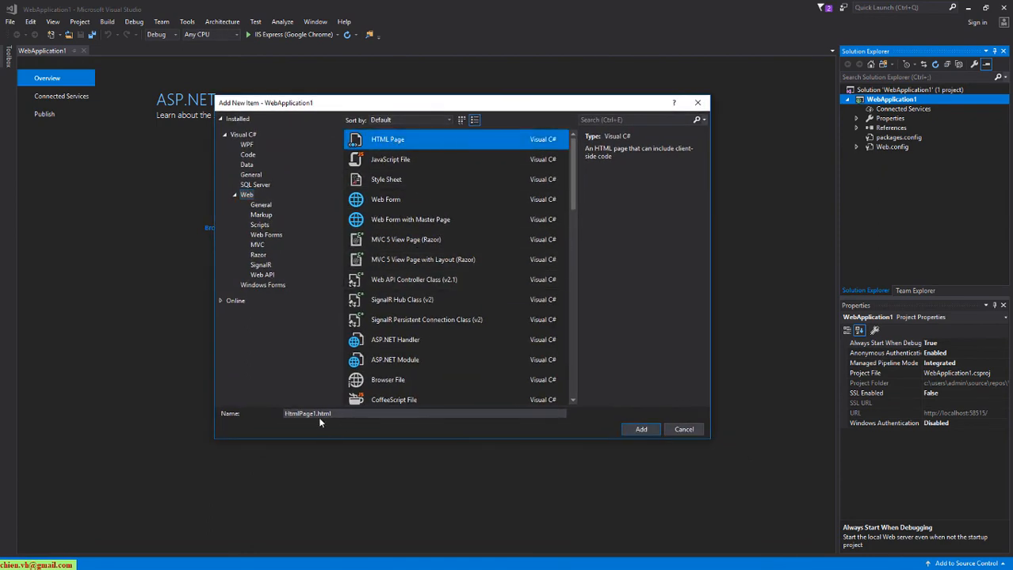
key("Tab")
type("index")
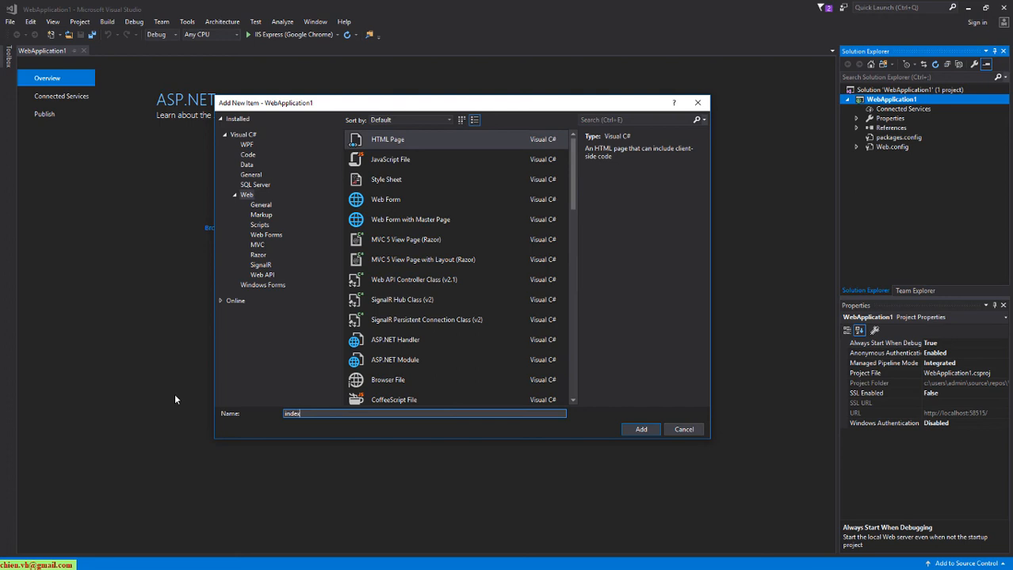
key("Return")
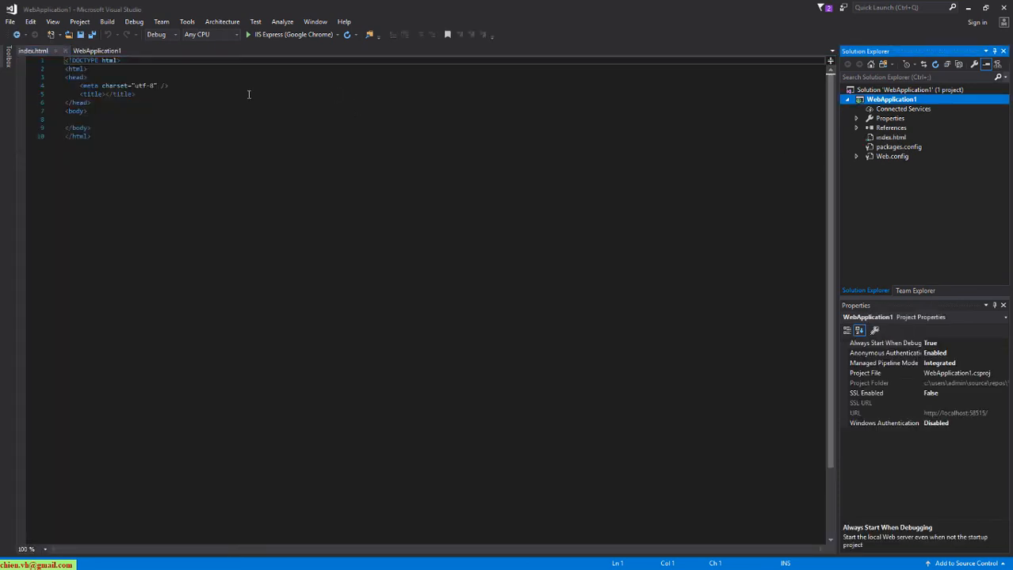
Add an h1 heading reading "Hello" inside the body of index.html.
left_click(212, 102)
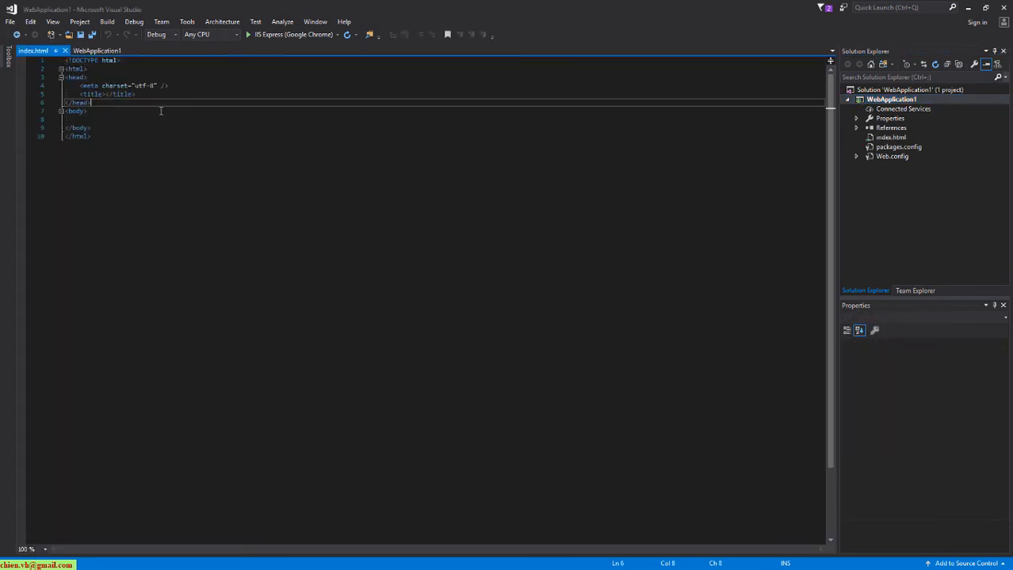
left_click(102, 120)
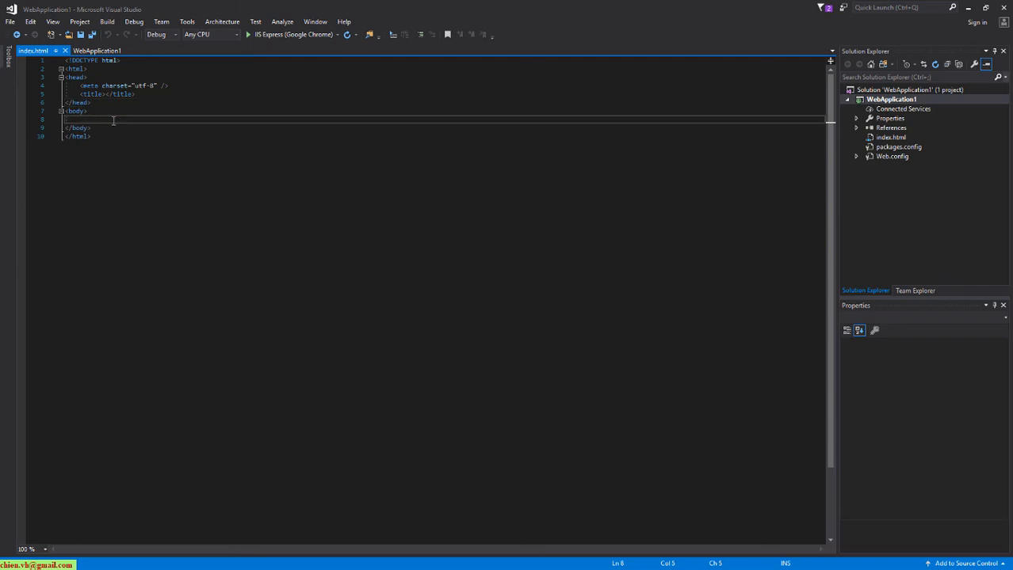
type("<h1> Hello</h1>")
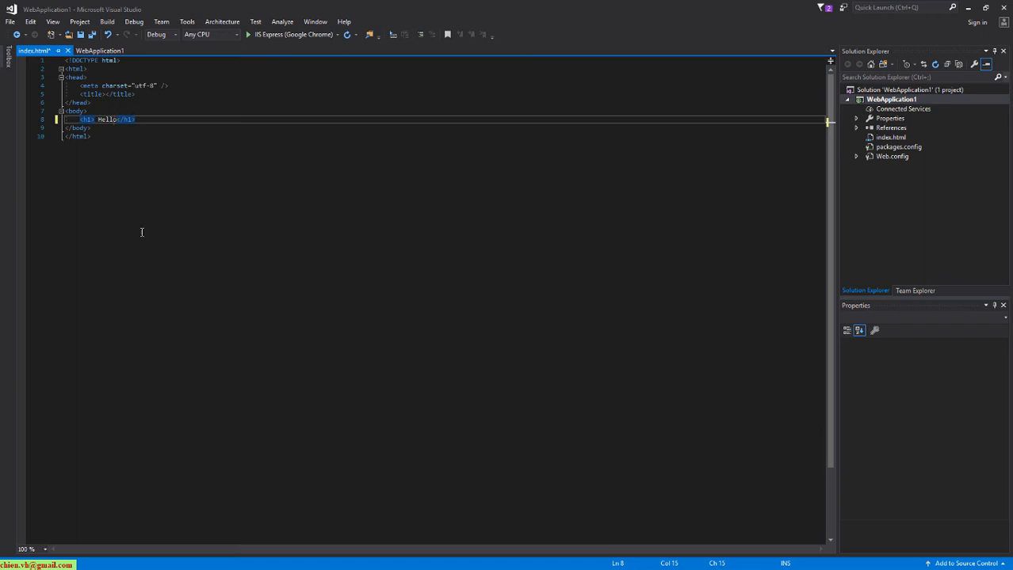
Extend the h1 heading after "Hello" with a comma, the presenter's first name and "is talking!!!", and save index.html.
left_click(142, 232)
scroll(185, 241, "up", 5)
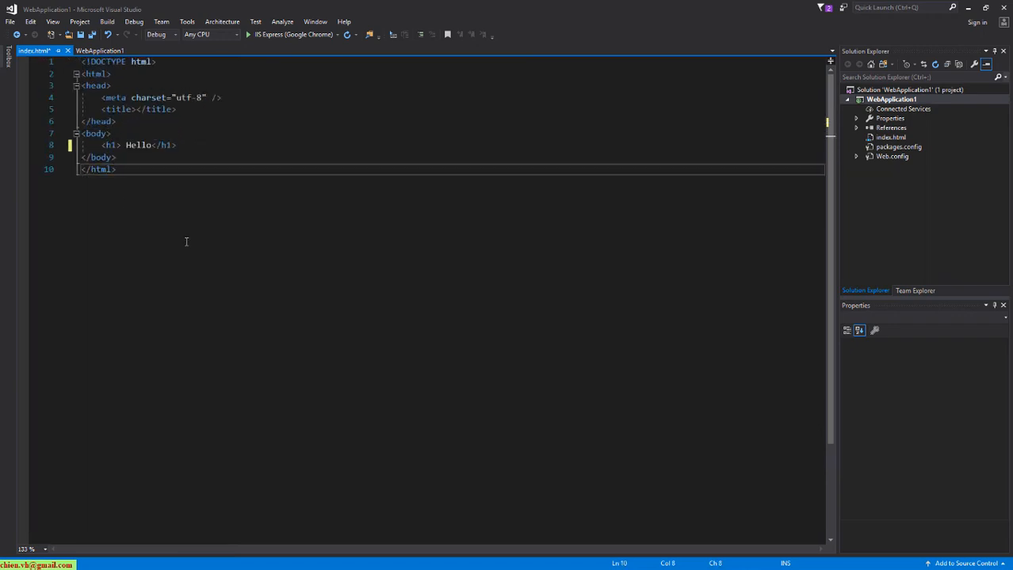
left_click(183, 164)
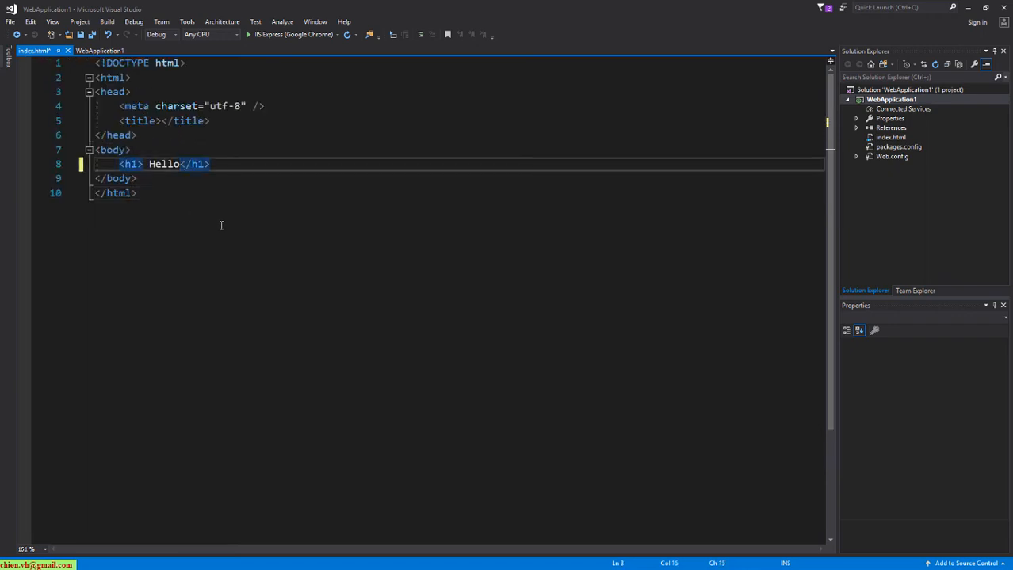
type(", Chien is ta")
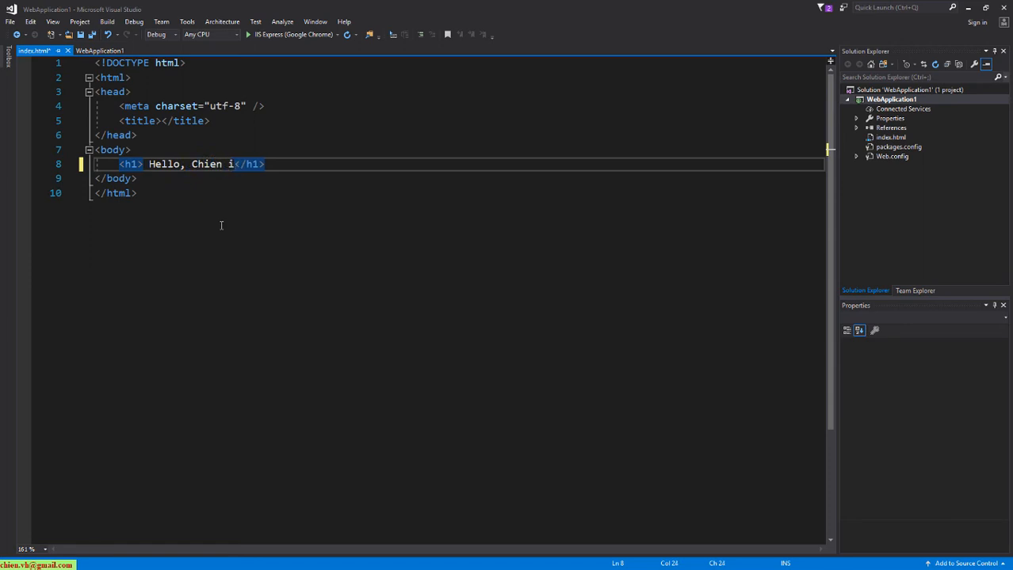
type("lking@@@")
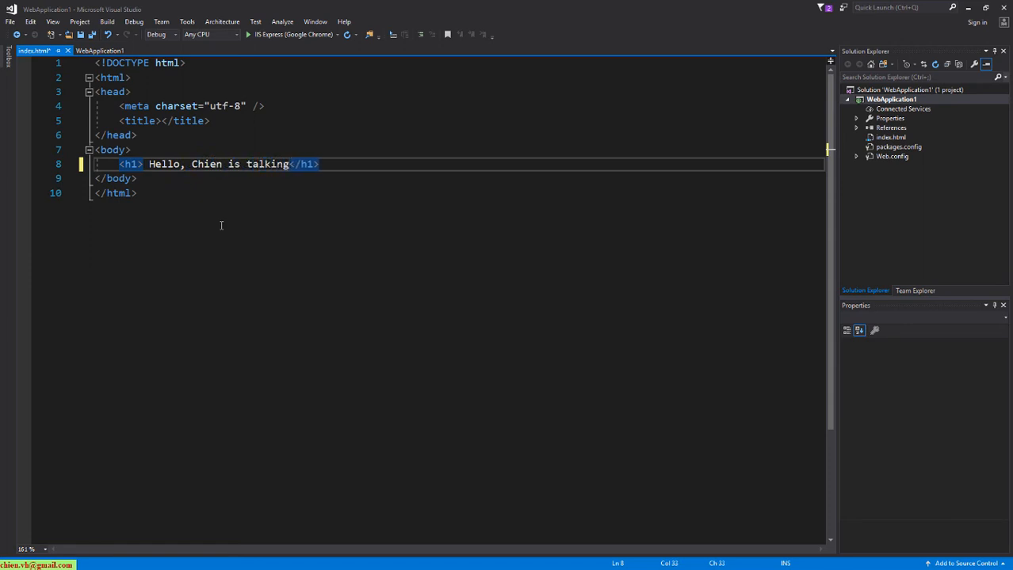
key("BackSpace")
key("BackSpace")
key("BackSpace")
type("!!!")
key("ctrl+s")
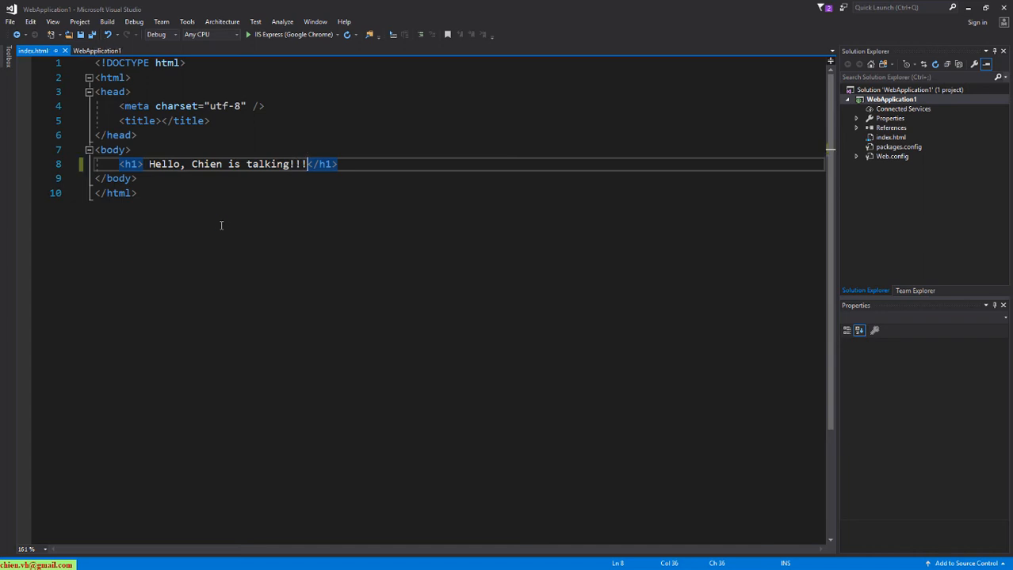
Run the web application with IIS Express in Google Chrome.
left_click(279, 251)
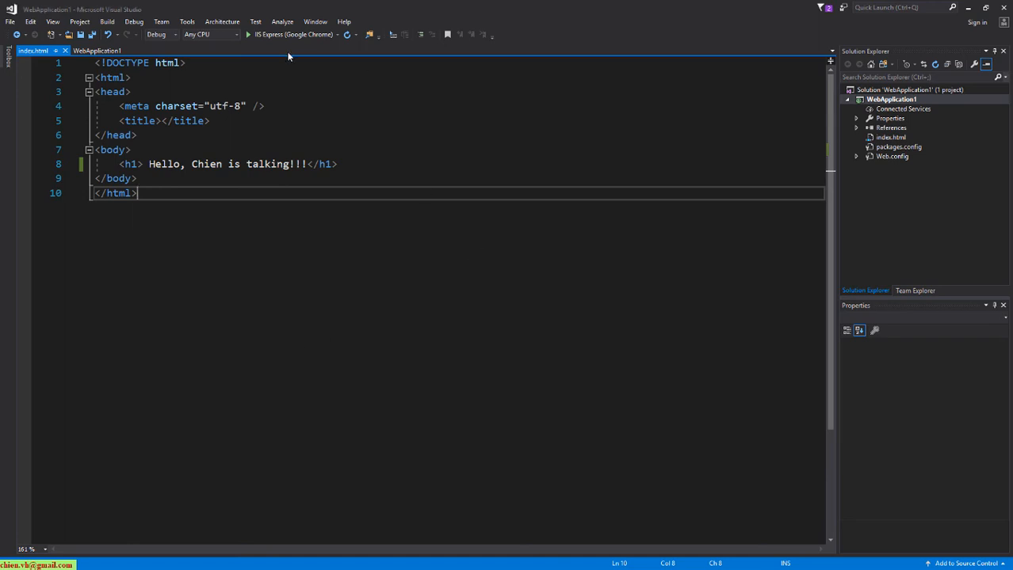
left_click(337, 38)
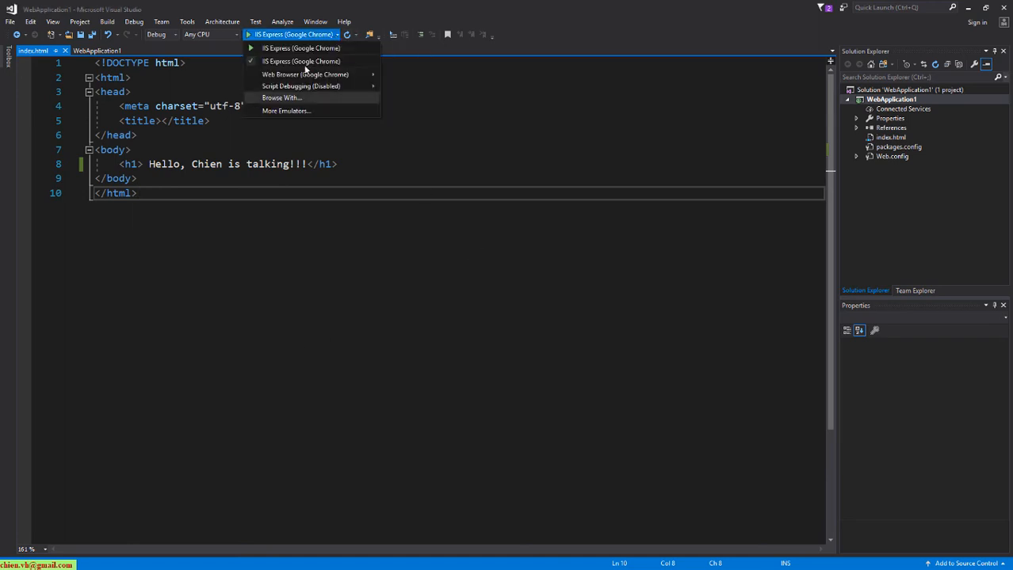
left_click(325, 49)
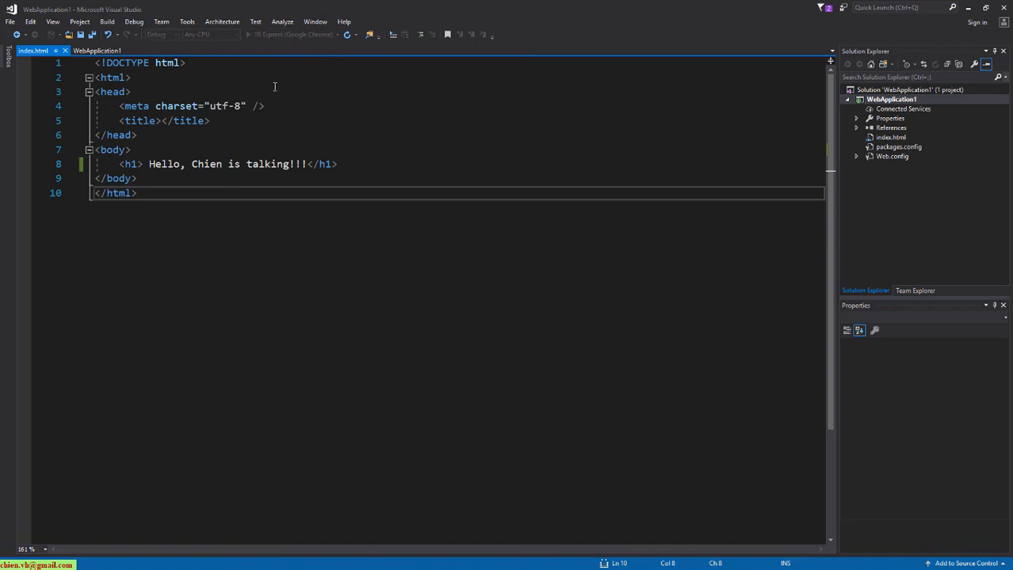
left_click(317, 106)
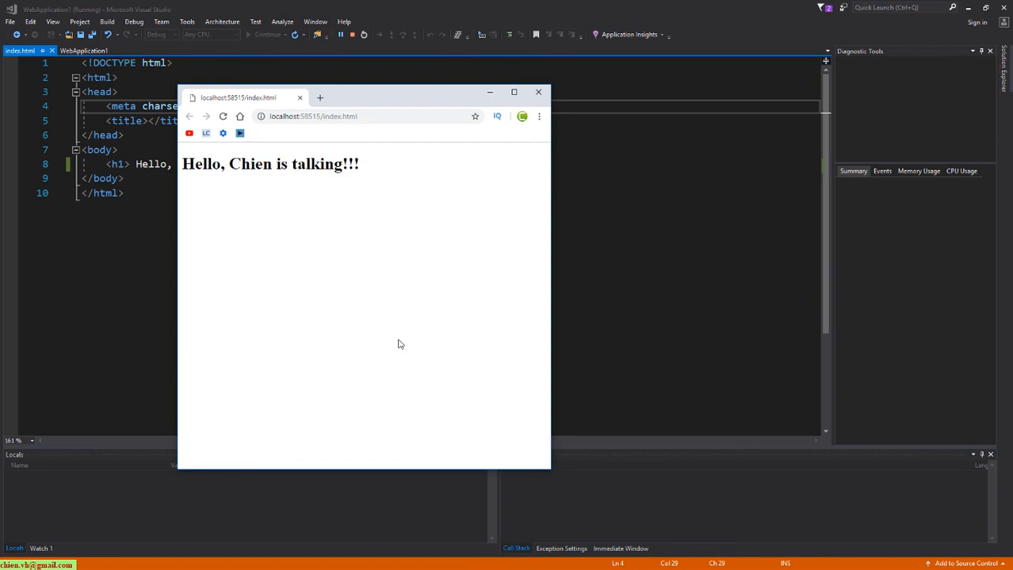
Maximize the browser window, check the heading on the served index page, and close the browser.
left_click(516, 94)
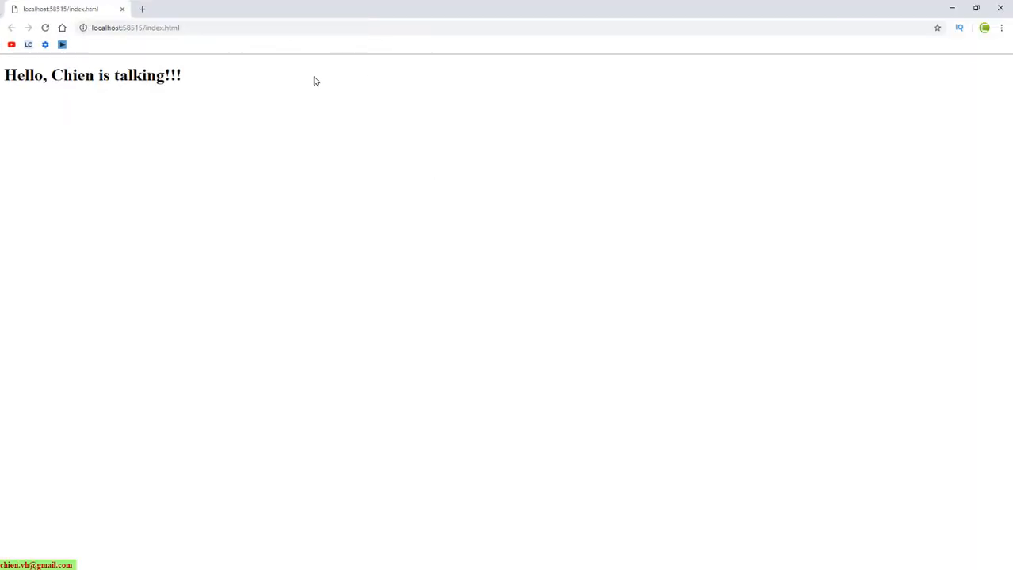
triple_click(178, 76)
left_click(287, 145)
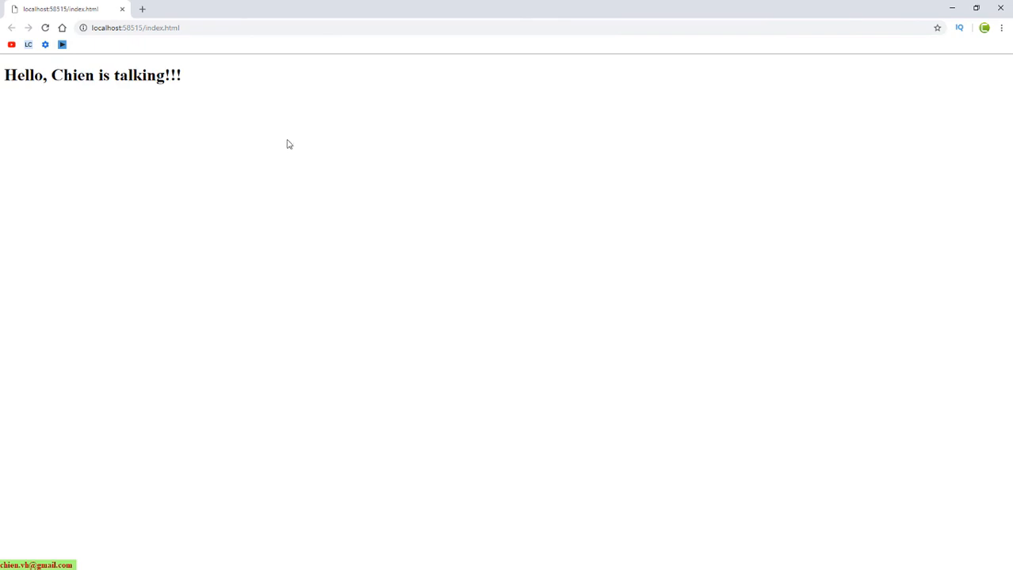
left_click(1002, 10)
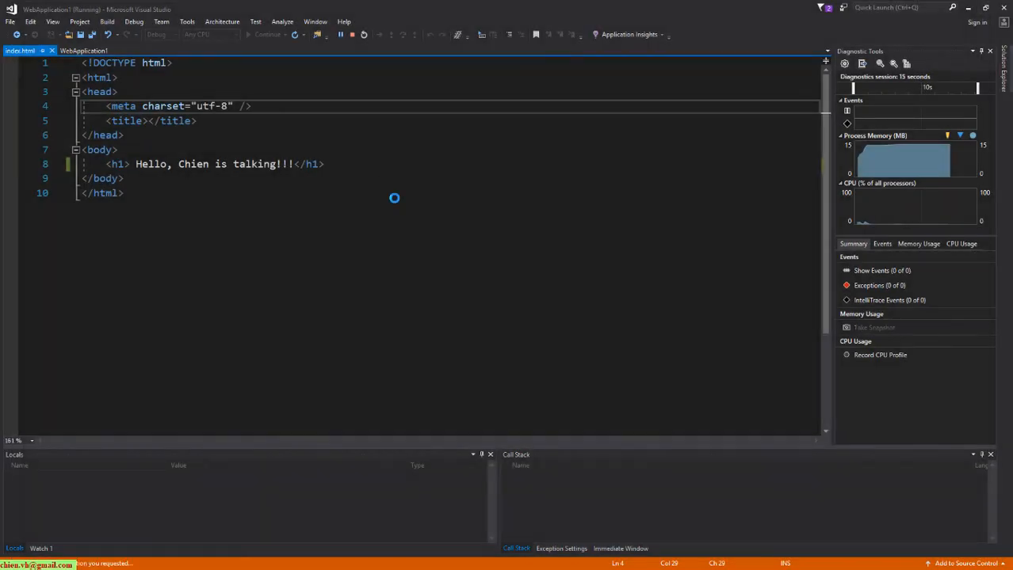
Switch to Visual Studio Installer and start modifying the Visual Studio Enterprise 2017 installation.
left_click(252, 332)
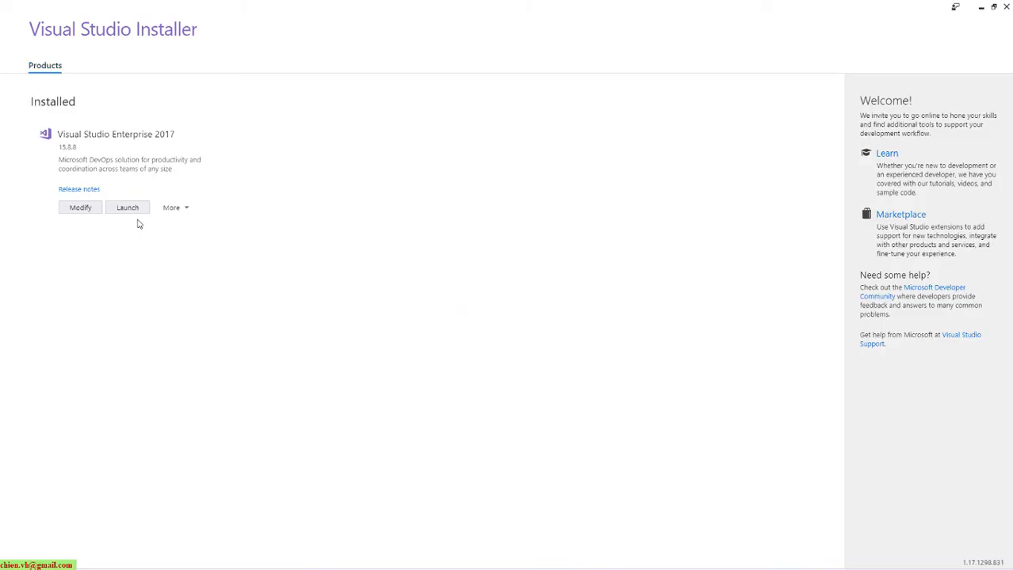
left_click(80, 209)
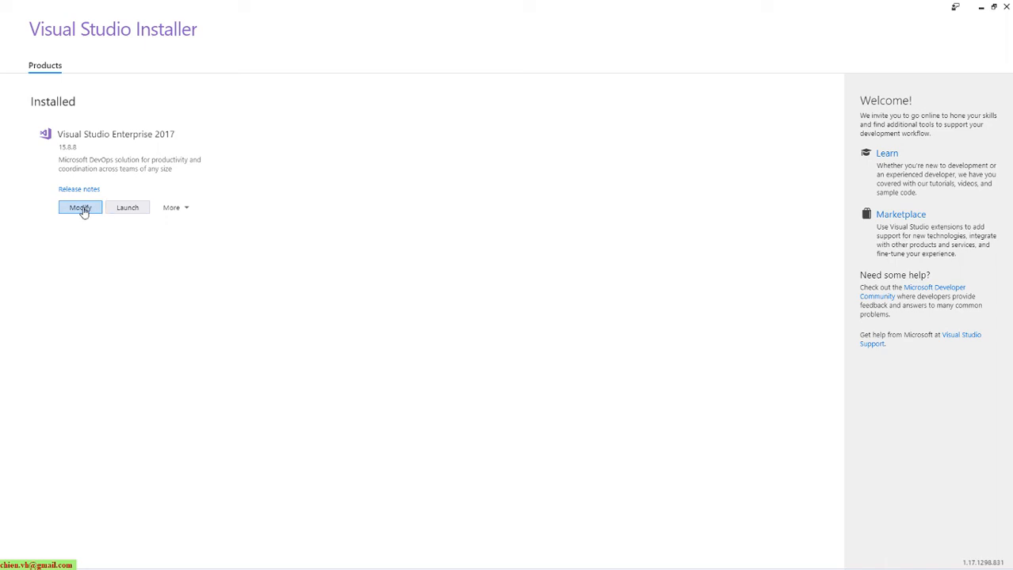